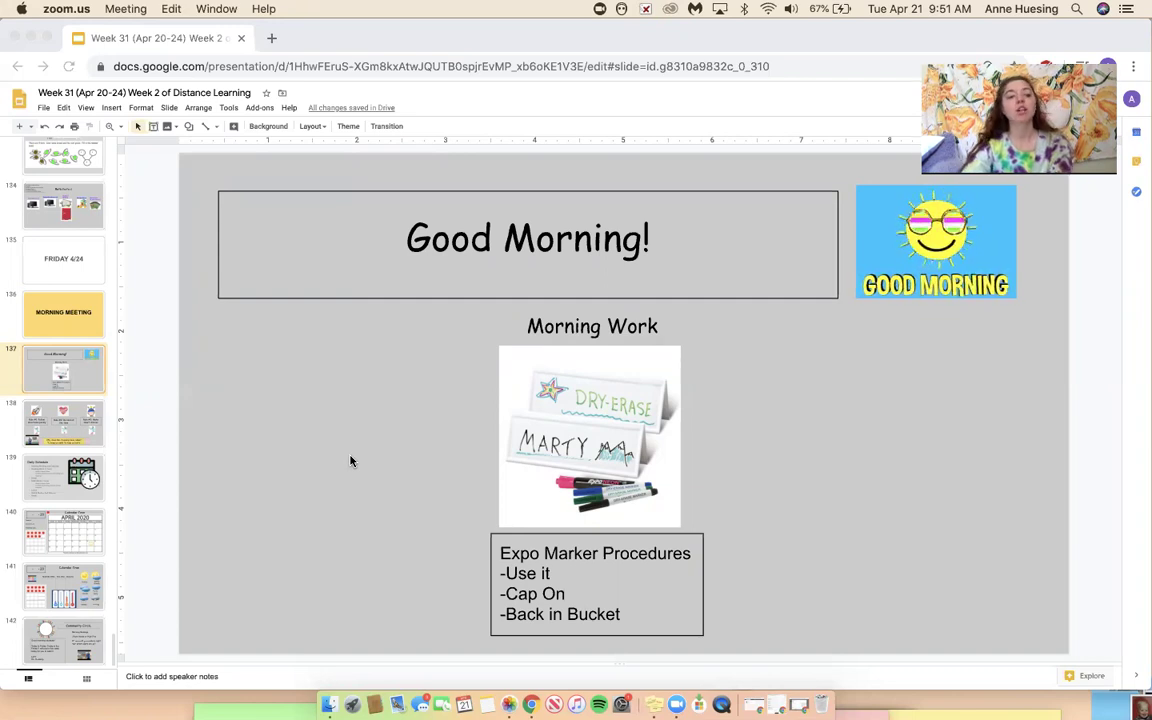
Step: Bring the slides forward and move past the class rules slide to the Daily Schedule slide (139)
left_click(76, 424)
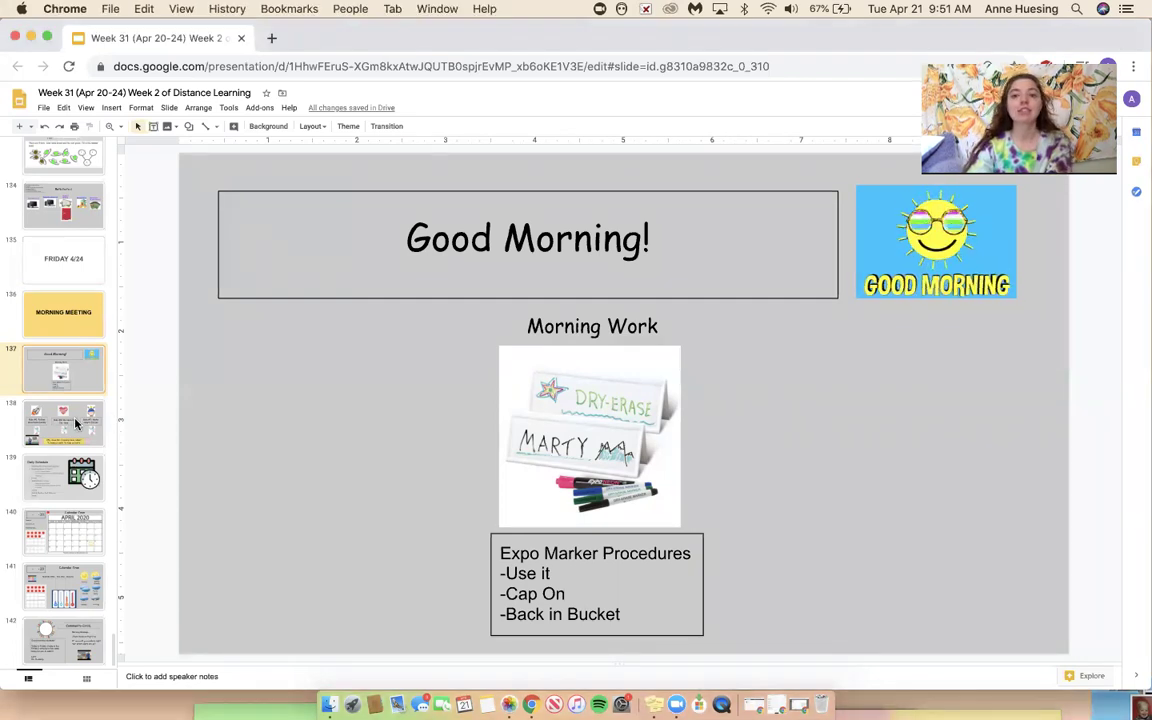
left_click(78, 425)
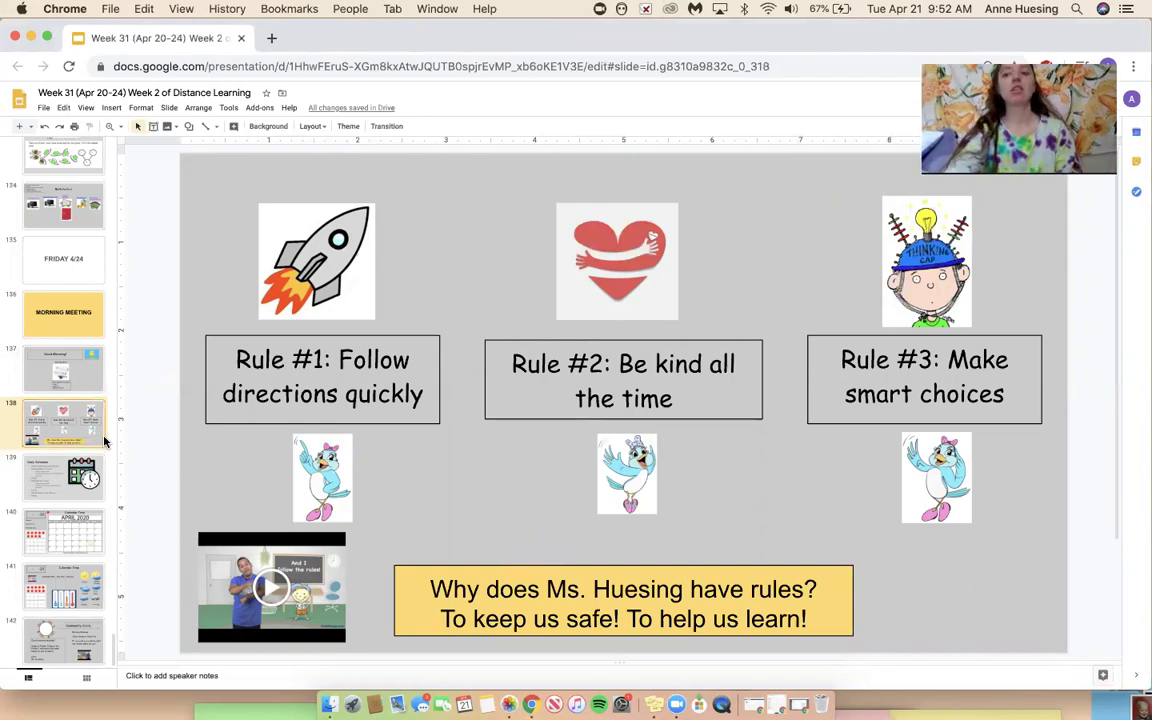
left_click(62, 476)
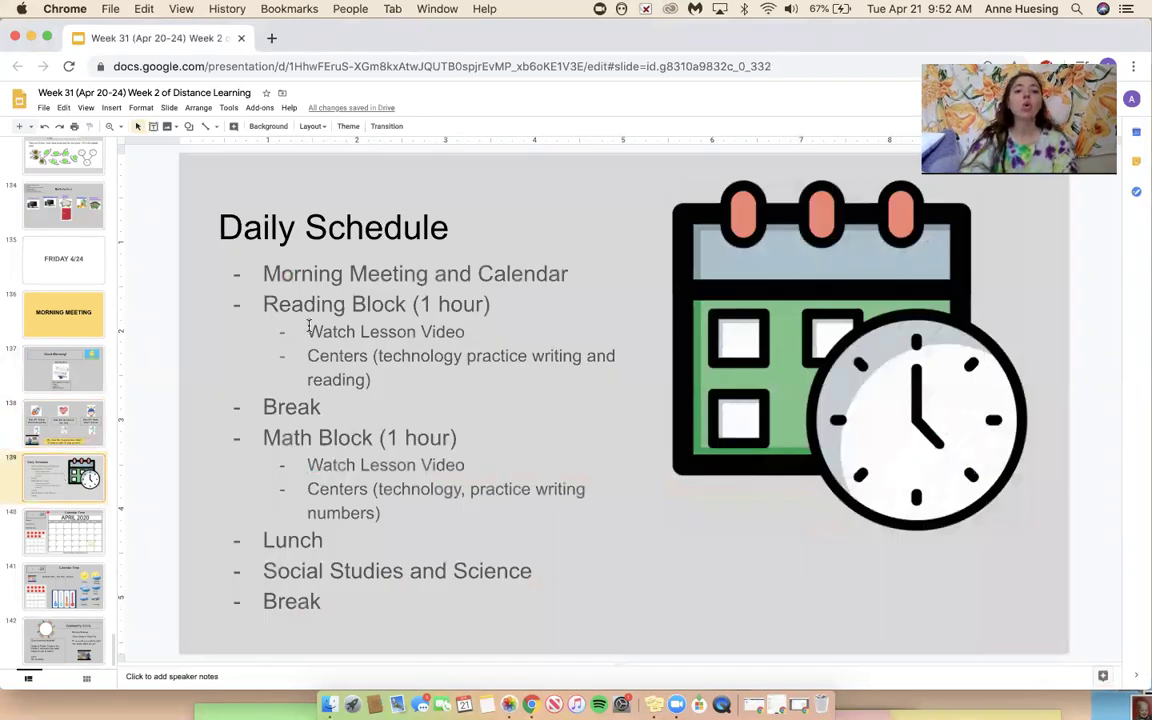
Step: Replace Reading Block through the last Break with 'Guest Reader!!!!!!' and 'Fun Friday Video :)'
left_click_drag(266, 303, 463, 591)
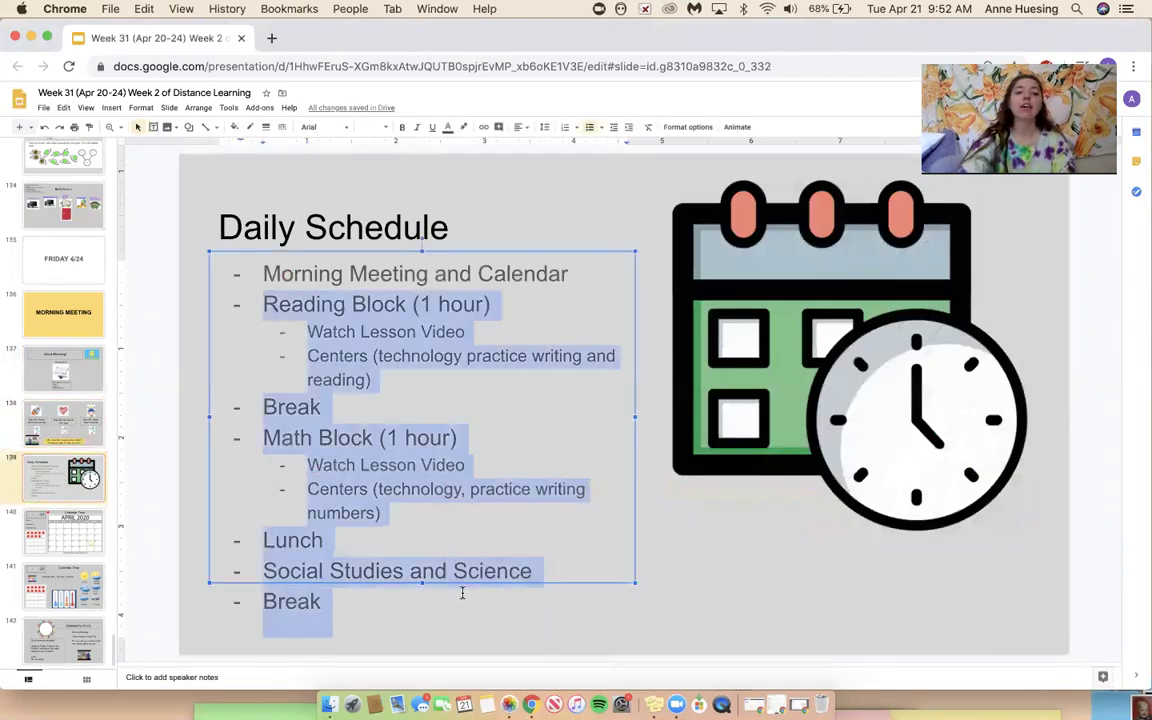
key("BackSpace")
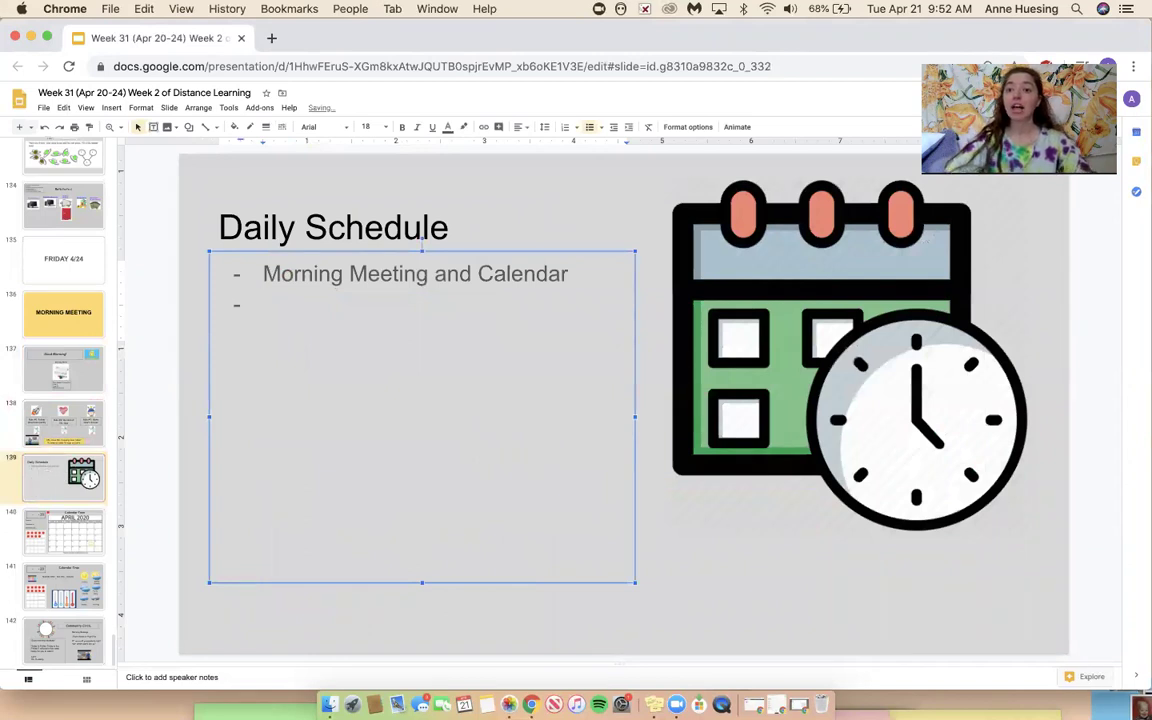
type("Gu")
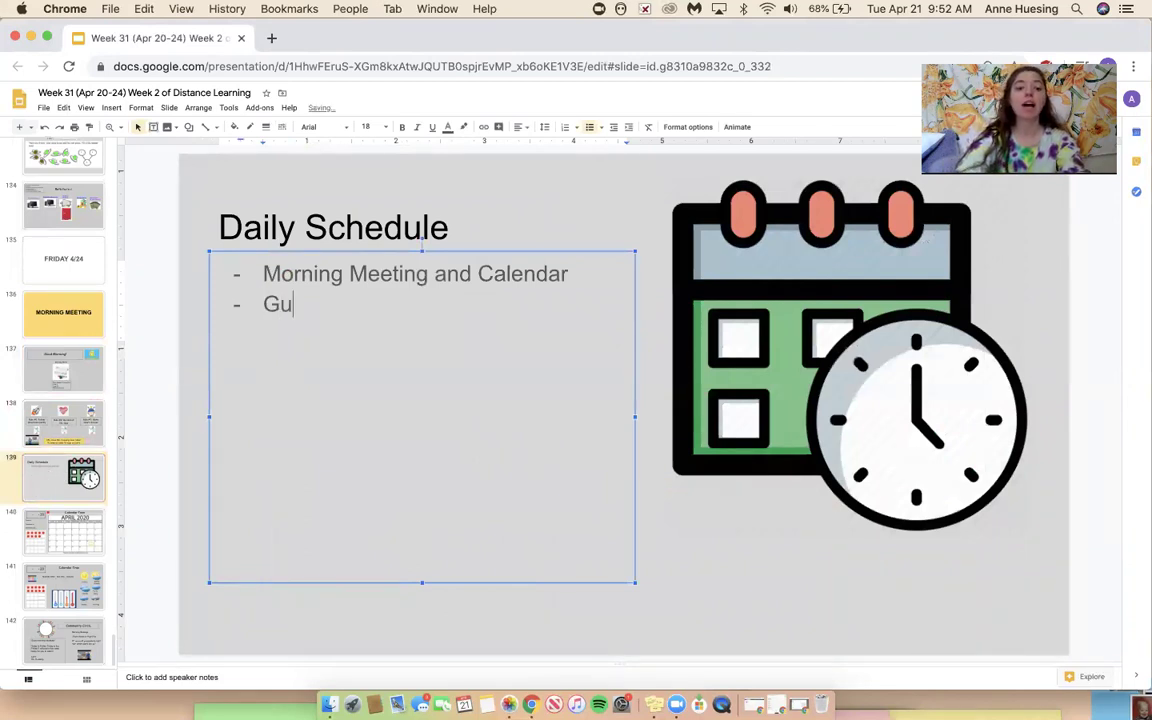
type("est Reader!")
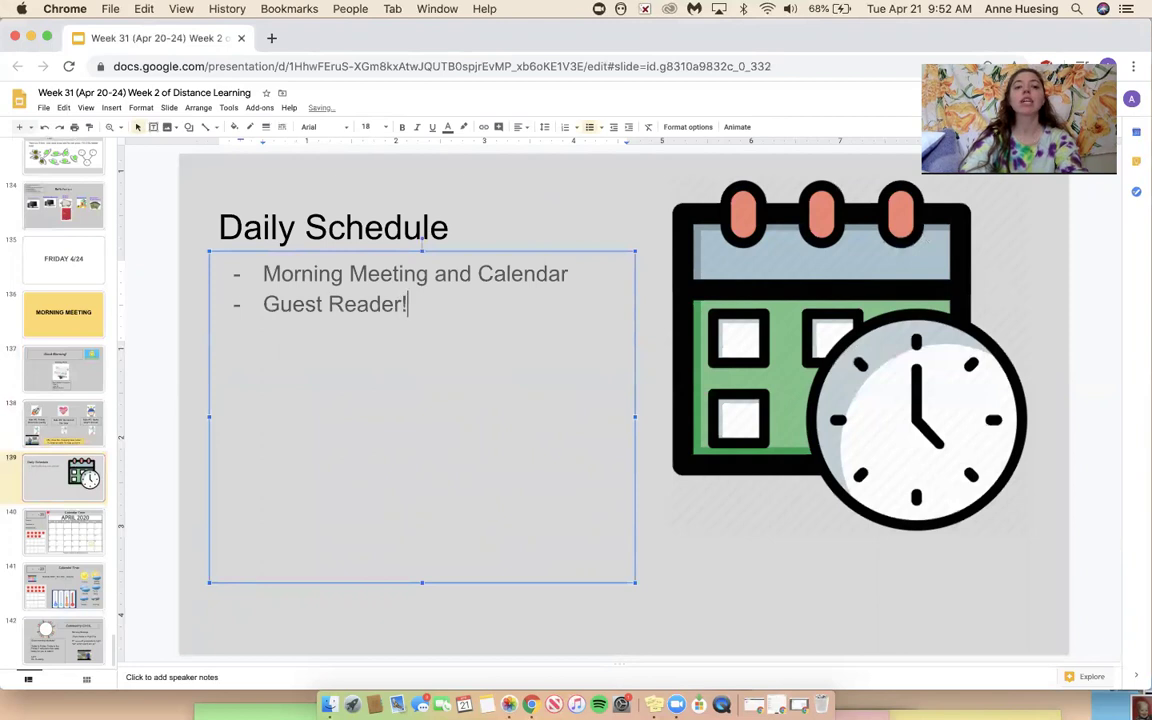
type("!!!!!")
key("Return")
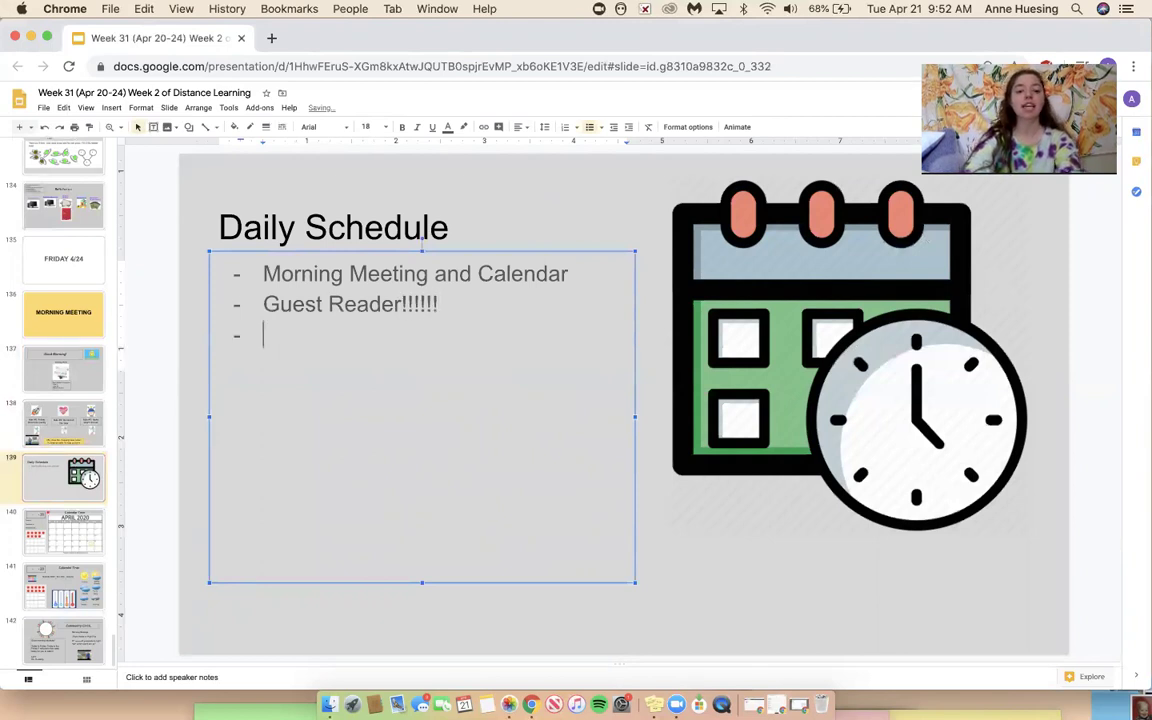
type("Fun Friday Video :)")
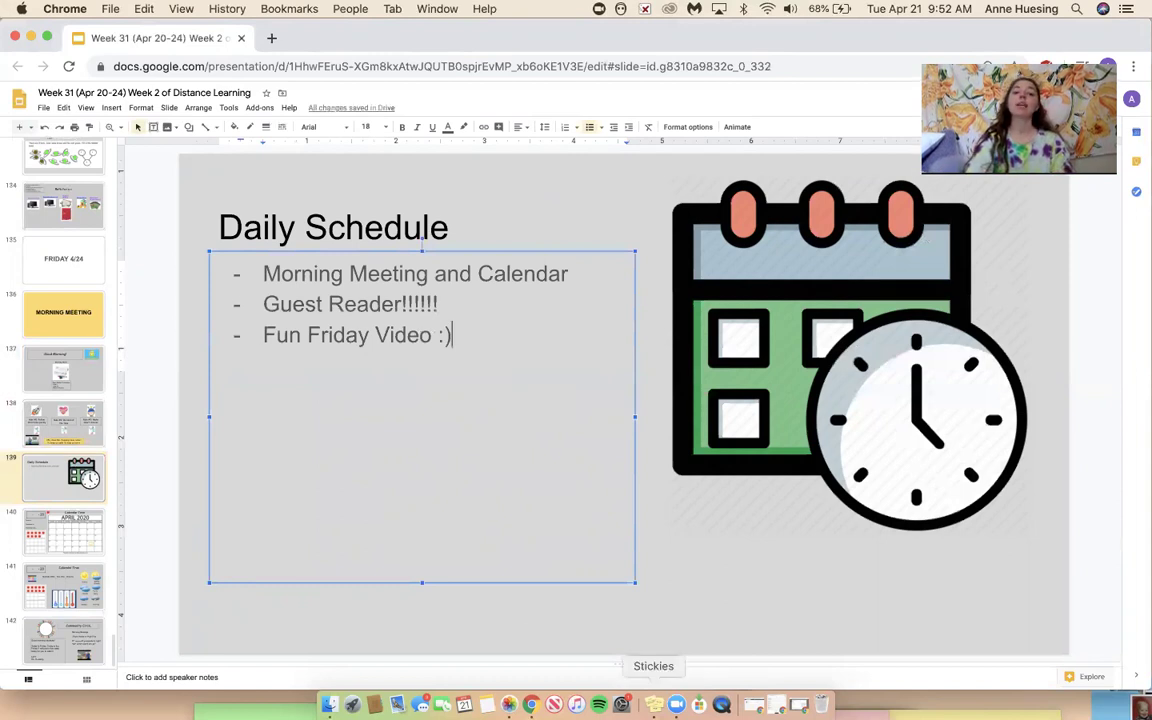
left_click(648, 629)
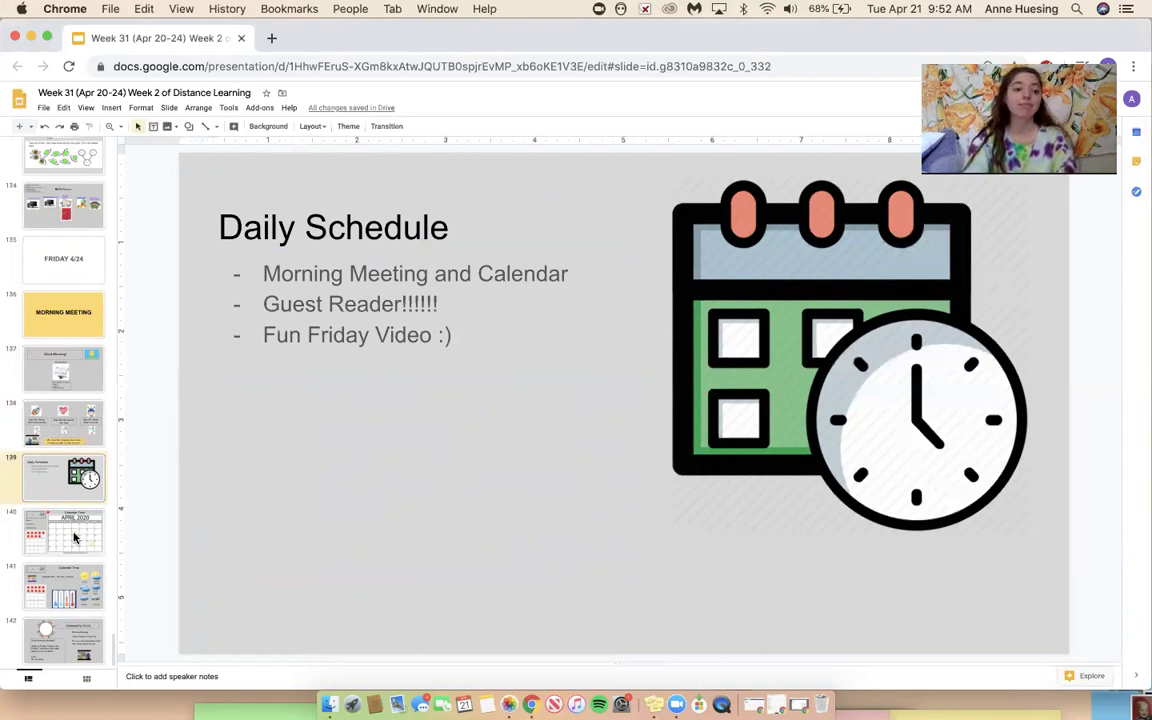
Step: On the slide 140 Calendar Time slide, enter 4 and 24 in the date box
left_click(74, 538)
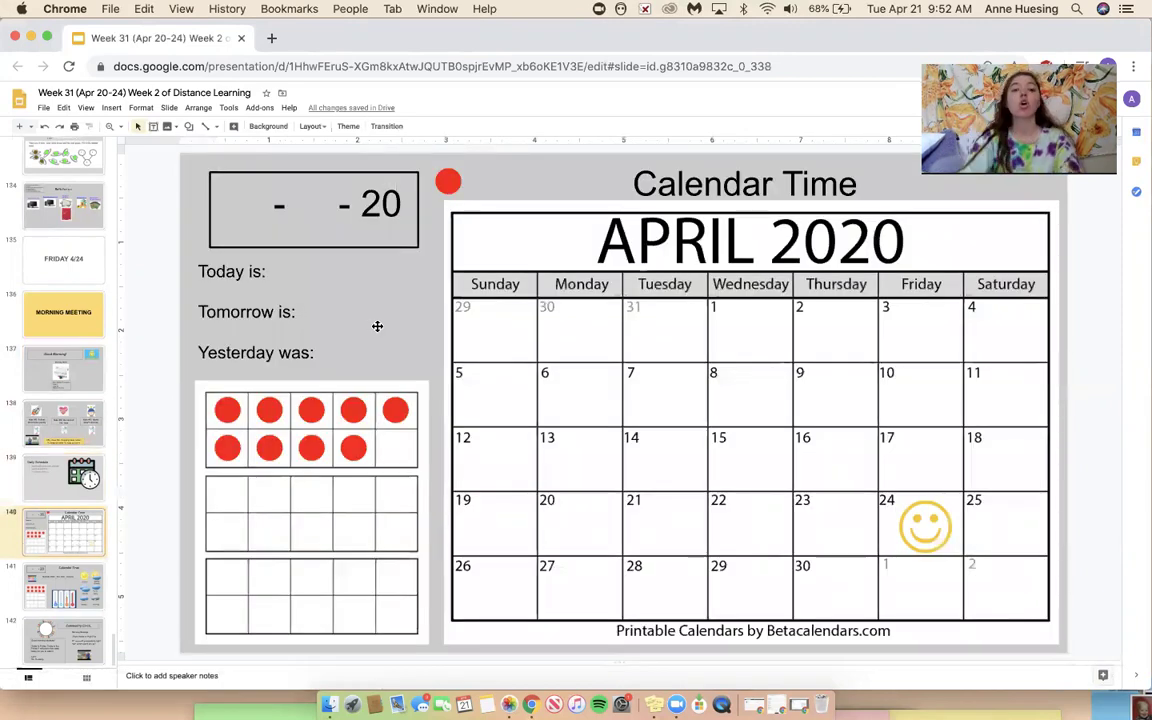
left_click(248, 205)
type("4")
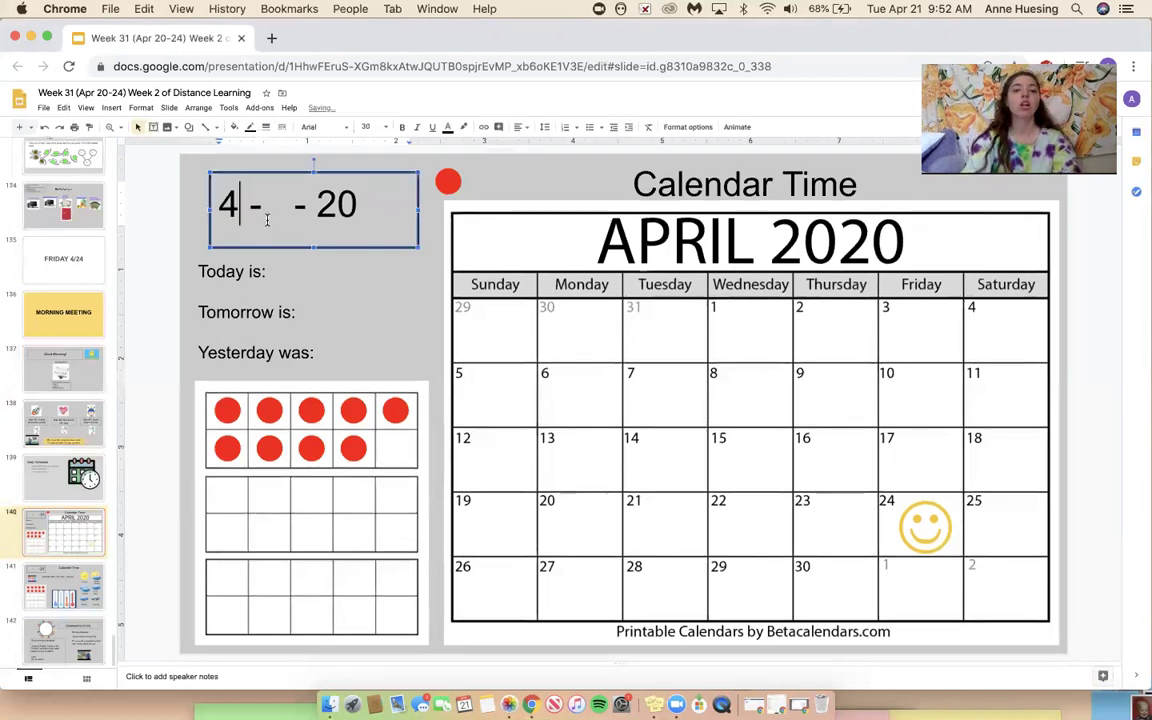
left_click(276, 212)
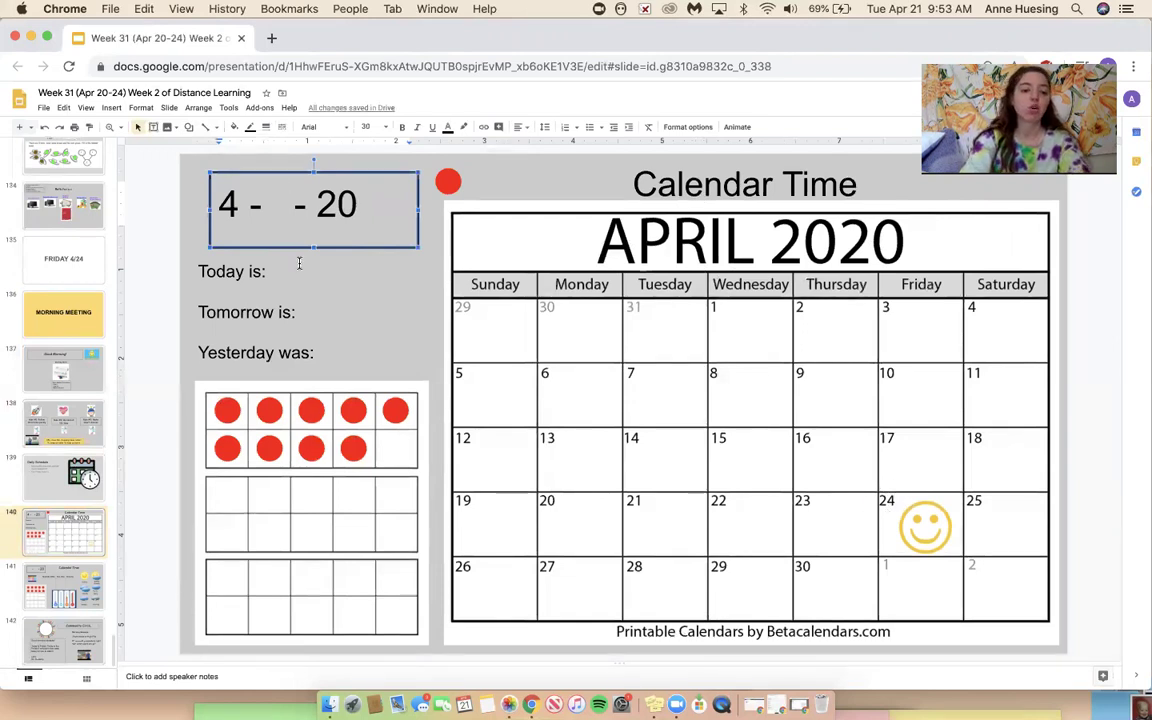
type("24")
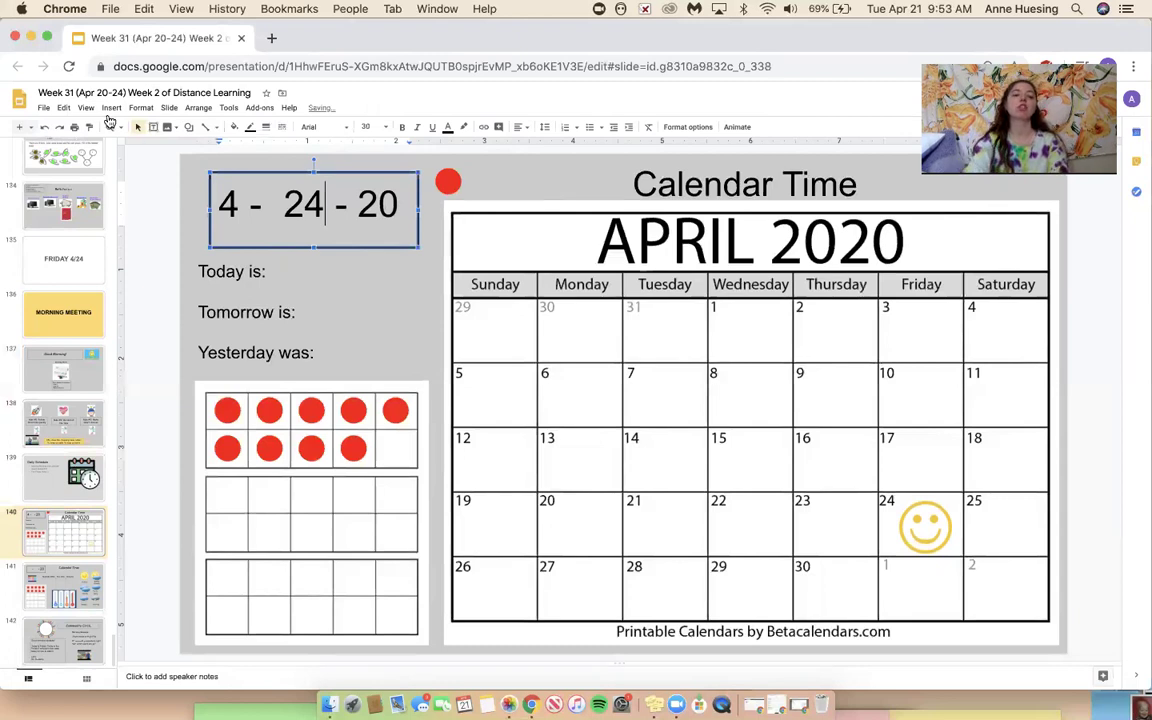
left_click(195, 229)
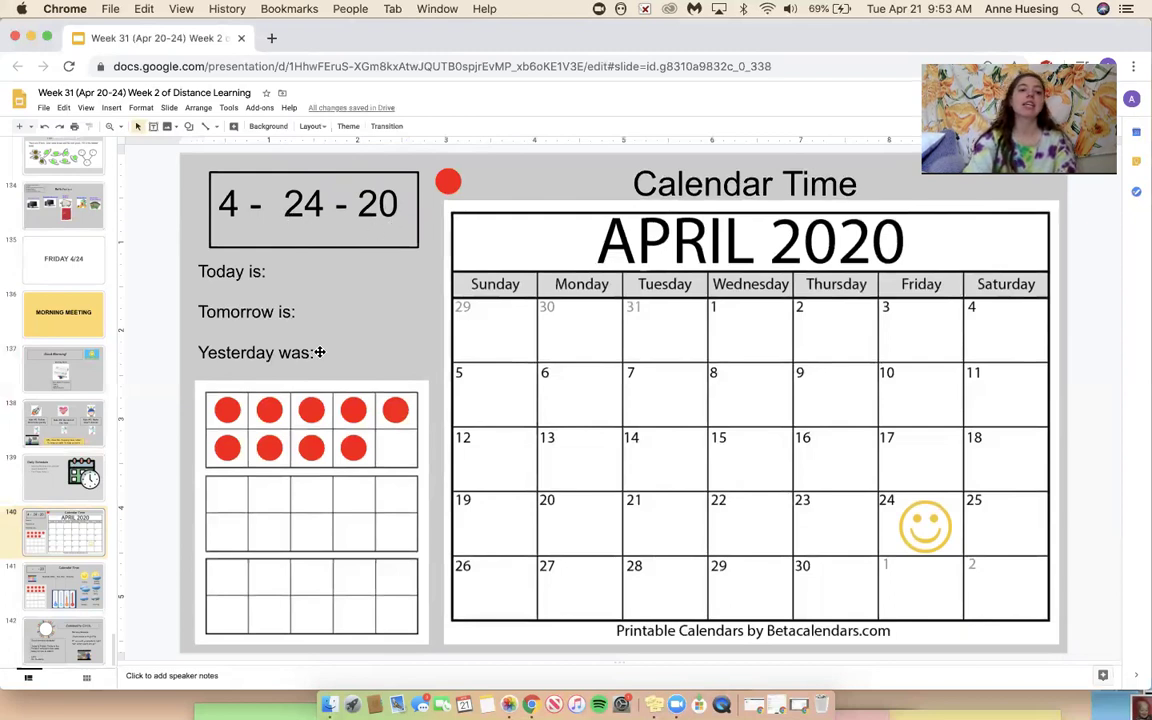
Step: Complete 'Yesterday was' with ': Thursday'
left_click(316, 352)
type(": Thurs")
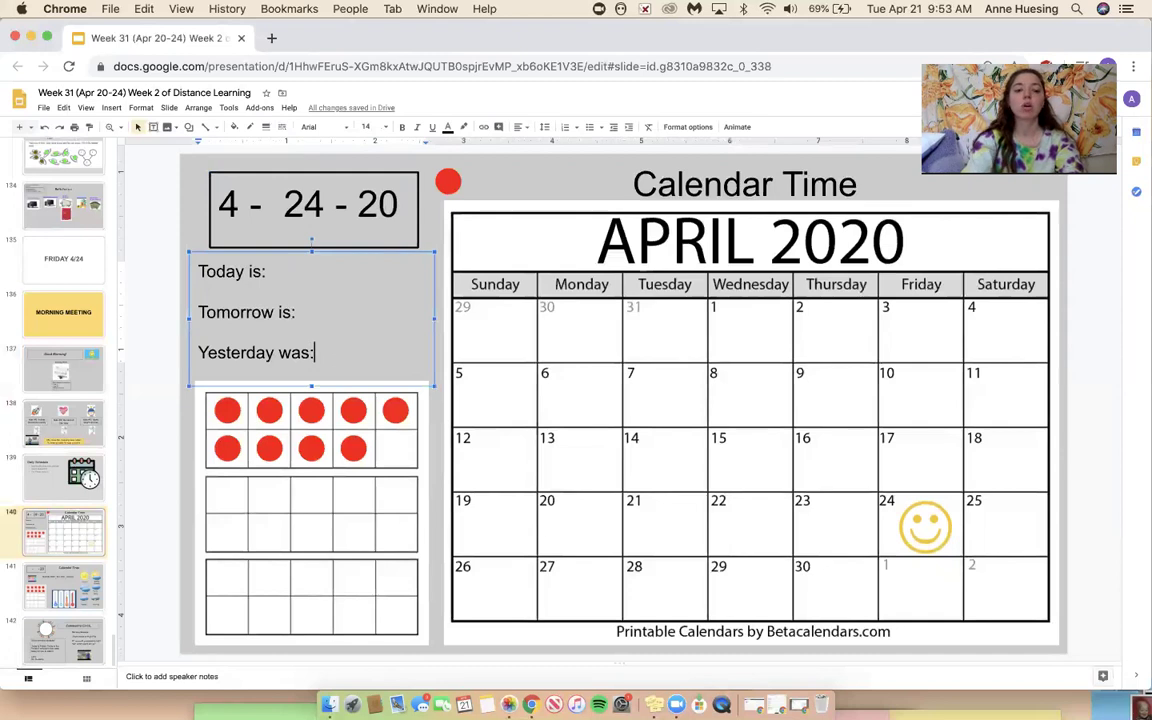
type("day")
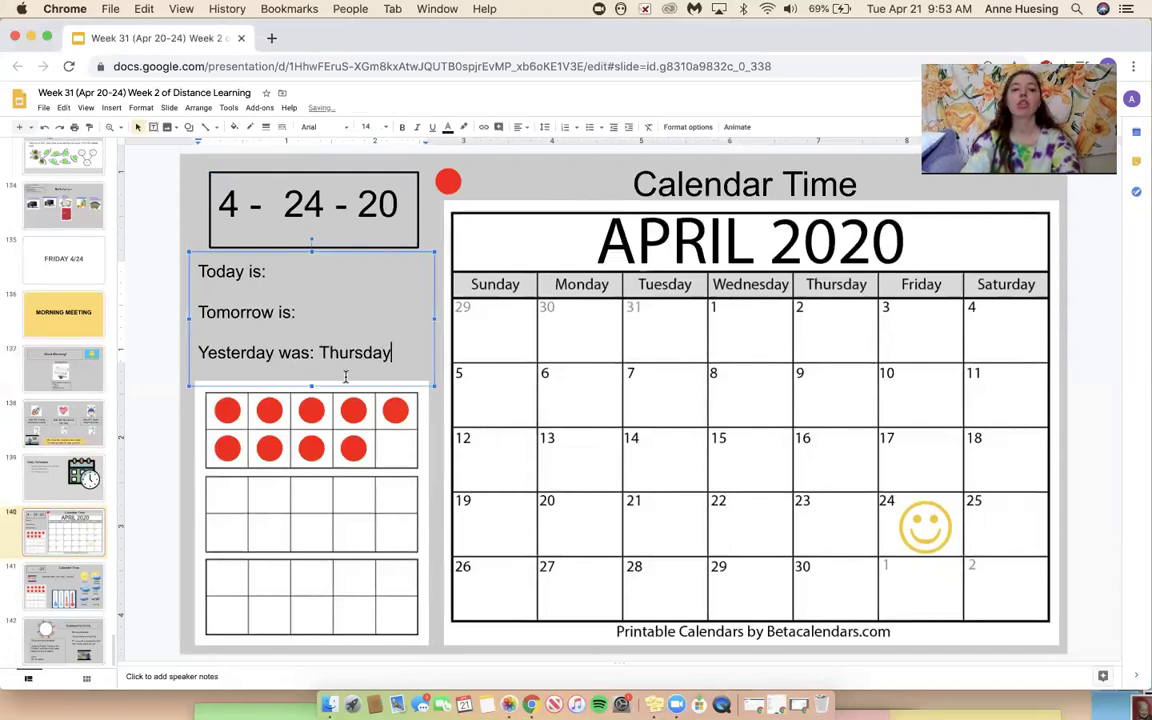
left_click_drag(320, 353, 333, 357)
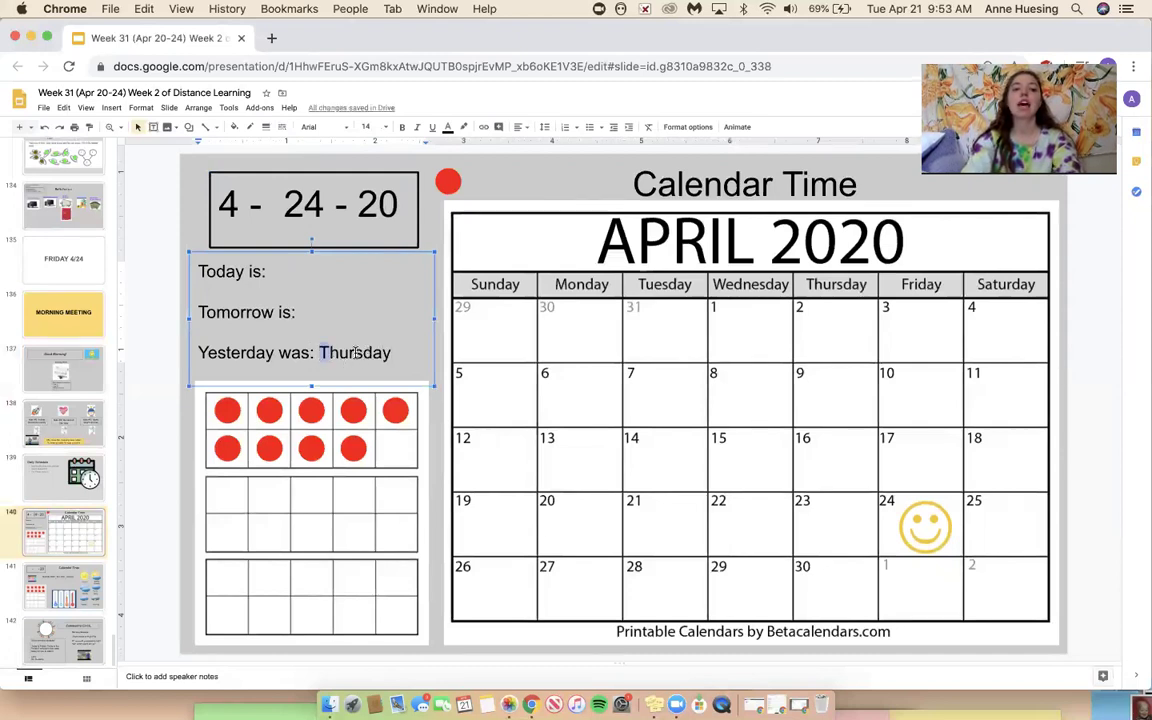
Step: Add FRIDAY after 'Today is:' and Saturday after 'Tomorrow is:'
left_click(289, 272)
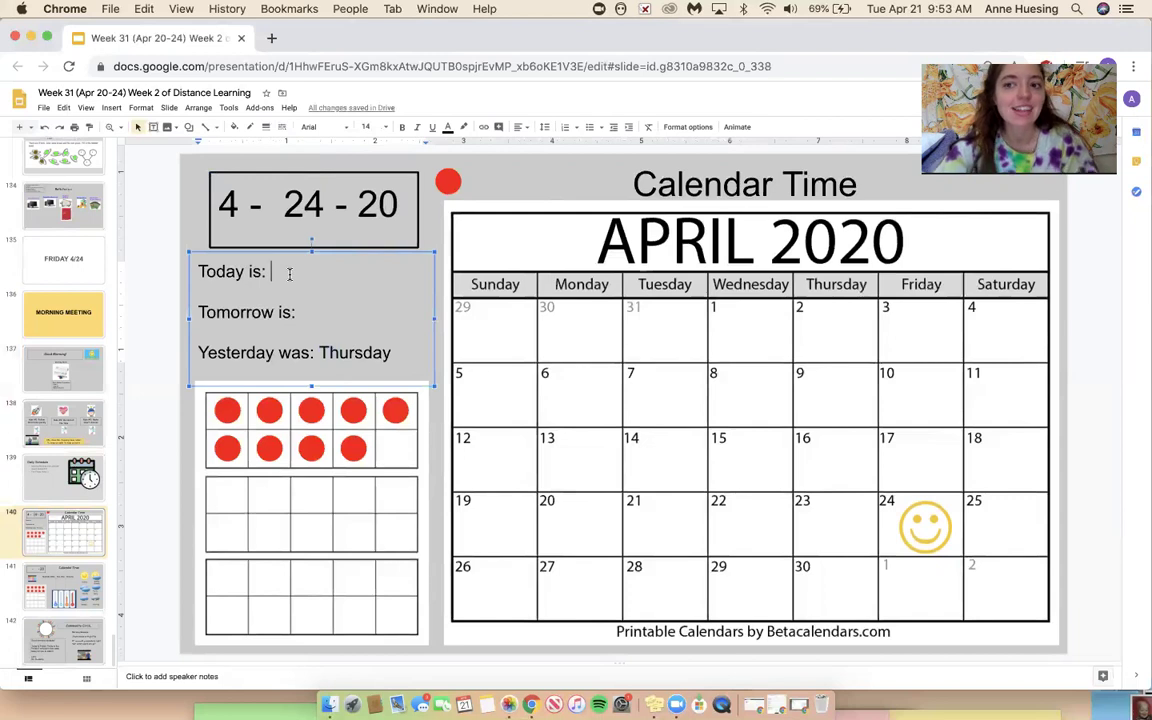
type("FRIDAY")
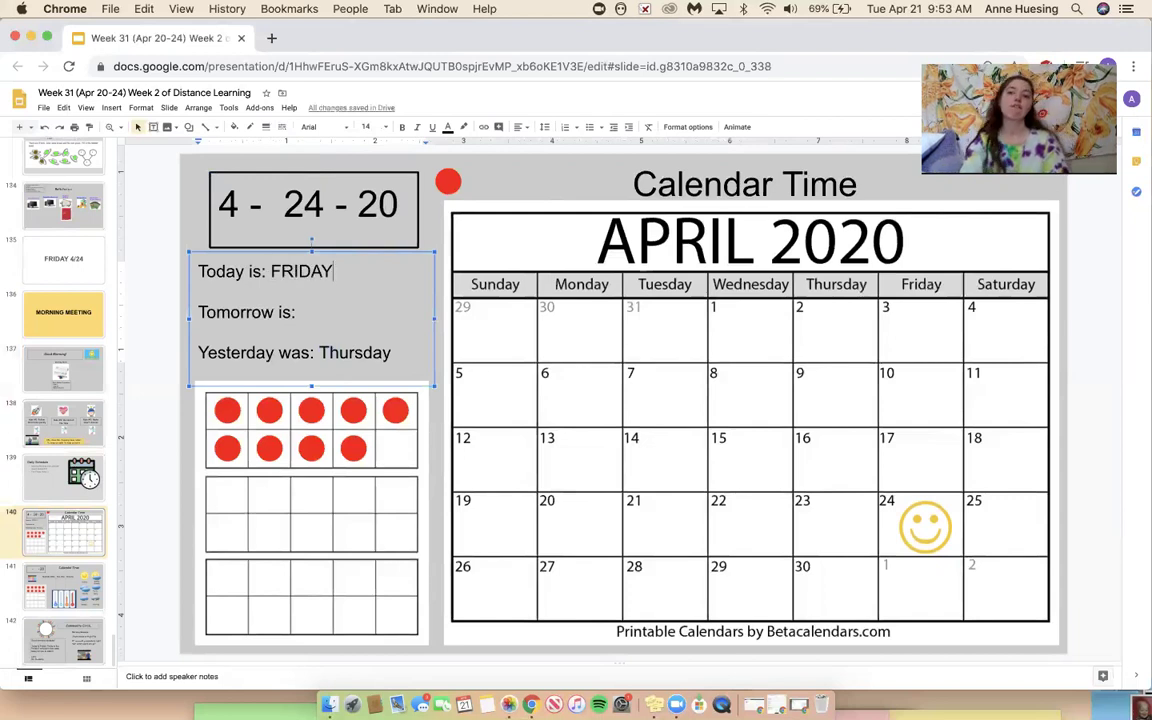
left_click(311, 309)
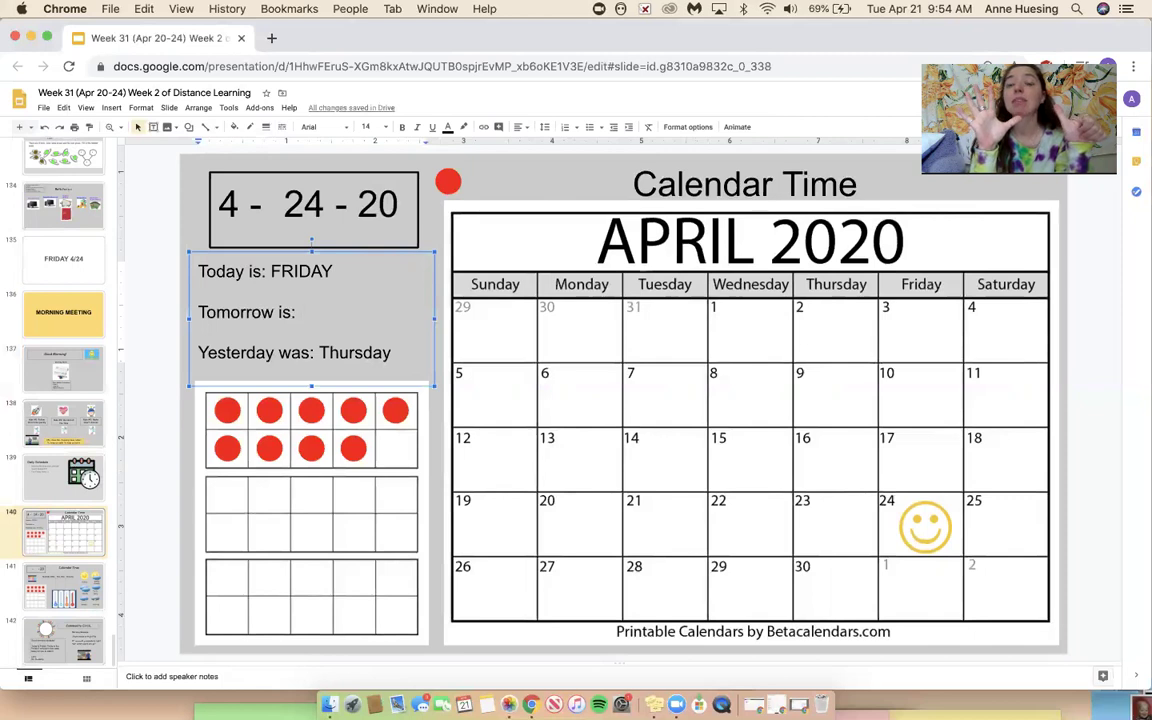
type("Satu")
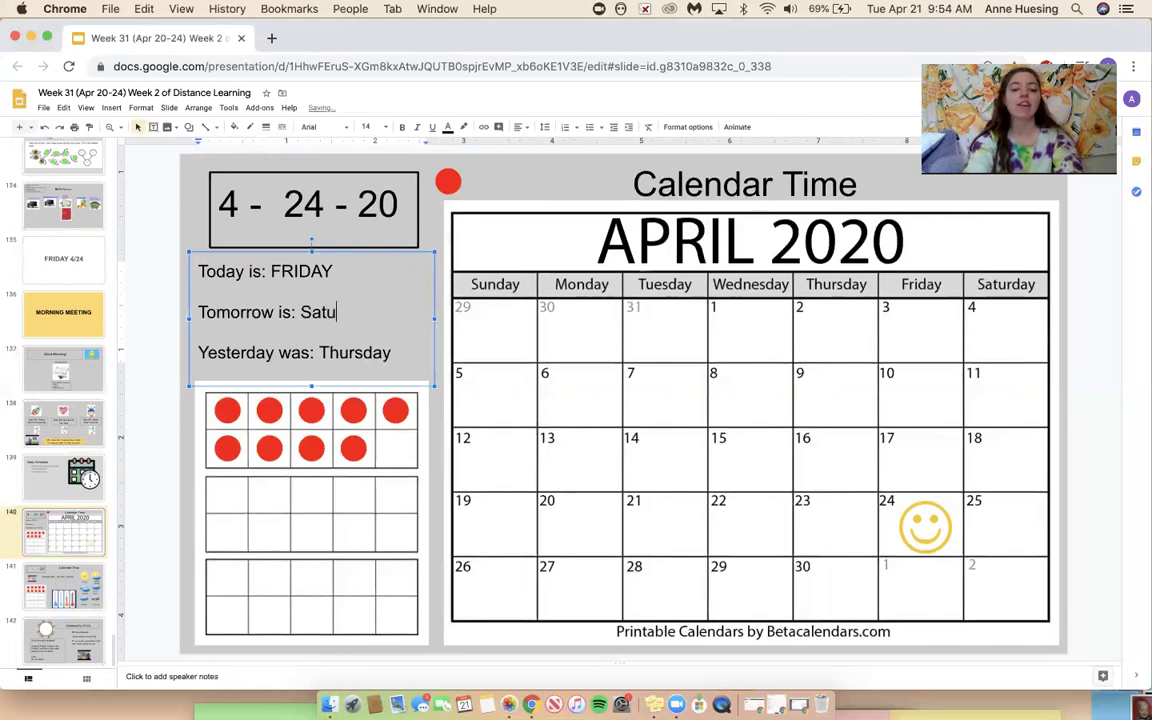
type("rday")
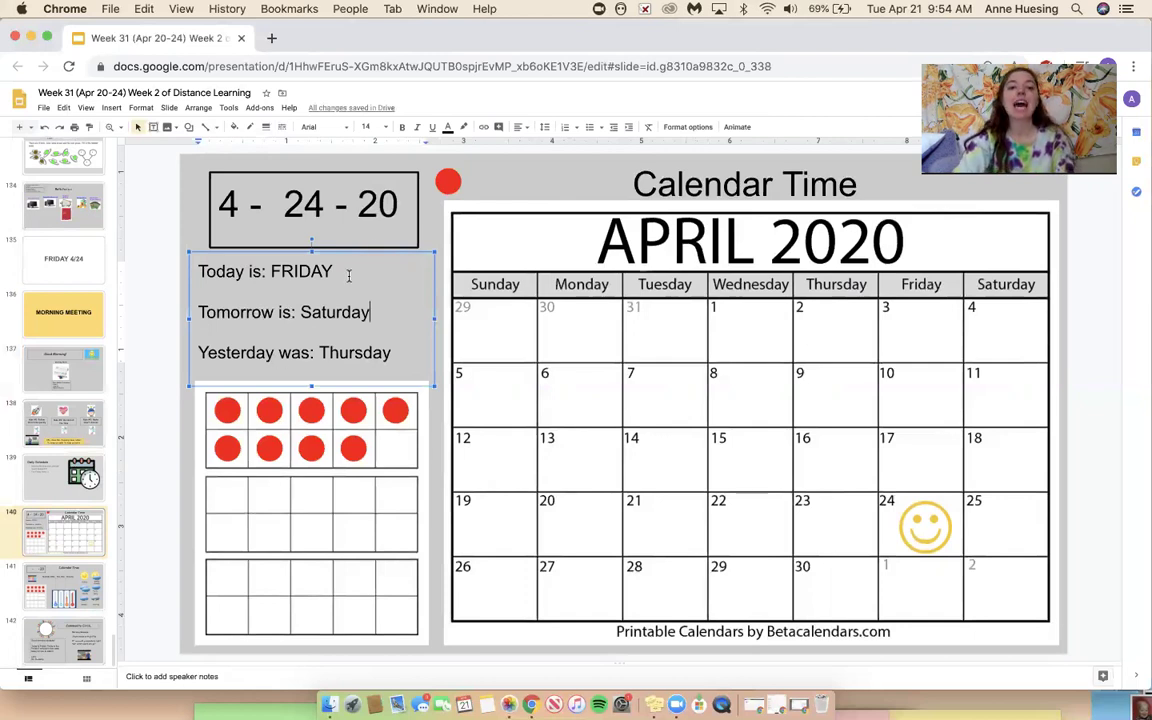
Step: Drag a red dot into the empty bottom-right cell of the first ten frame
mouse_move(446, 182)
left_mouse_down()
mouse_move(442, 447)
mouse_move(395, 449)
left_mouse_up()
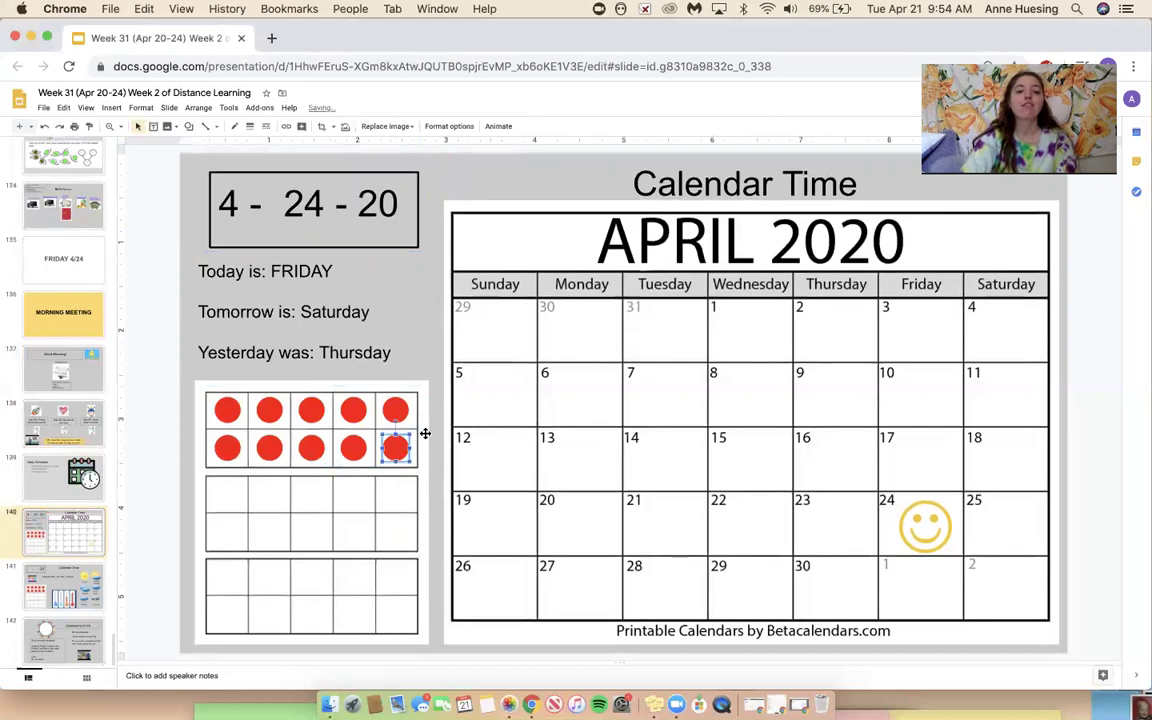
left_click(437, 432)
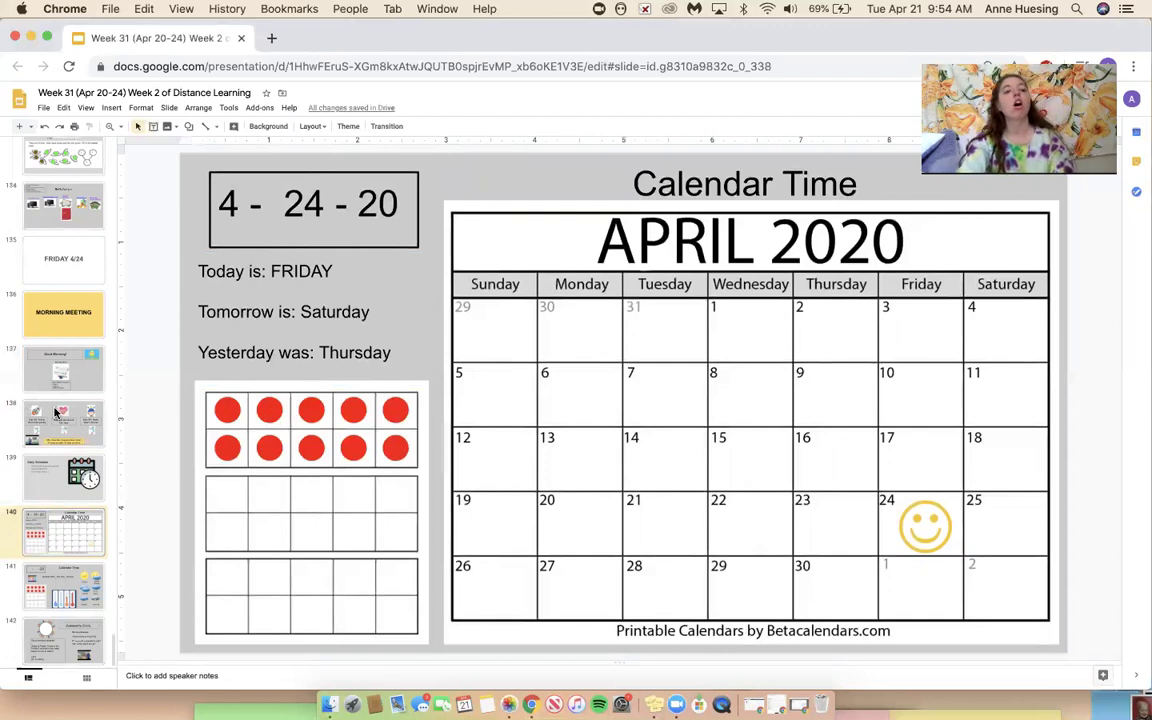
Step: On slide 141, enter 4 and 24 in the date box to read 4 - 24 - 20
key("Down")
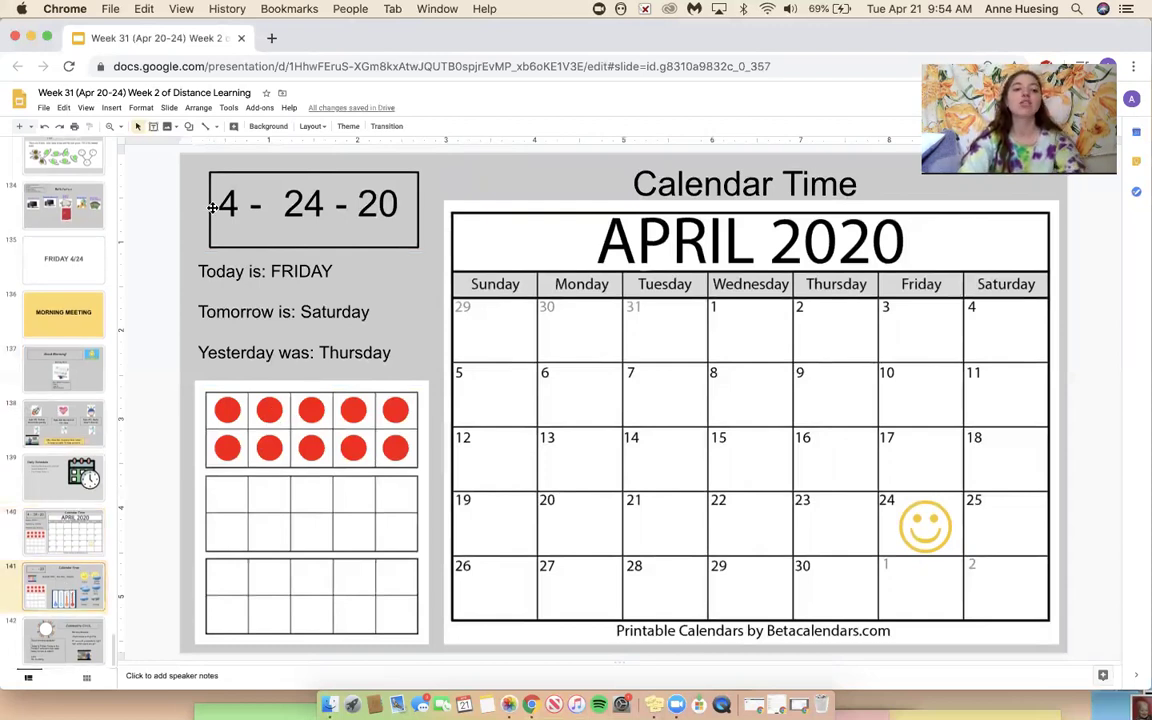
left_click(213, 206)
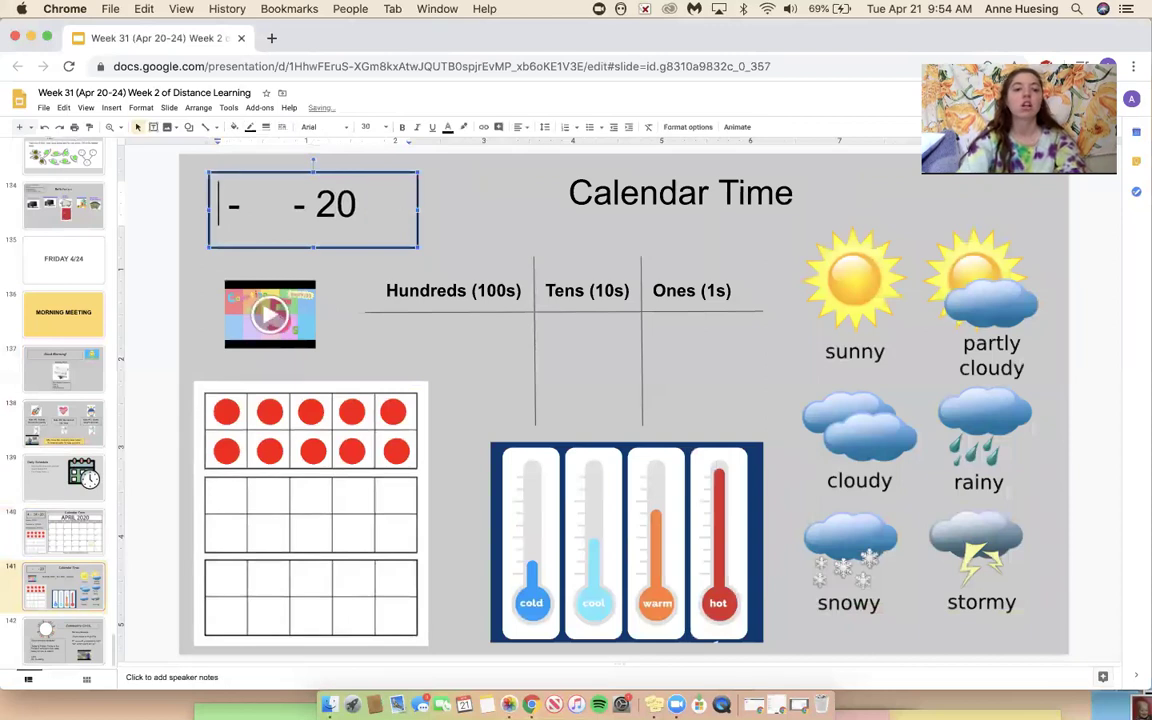
type("4")
key("Right")
key("Right")
type("24")
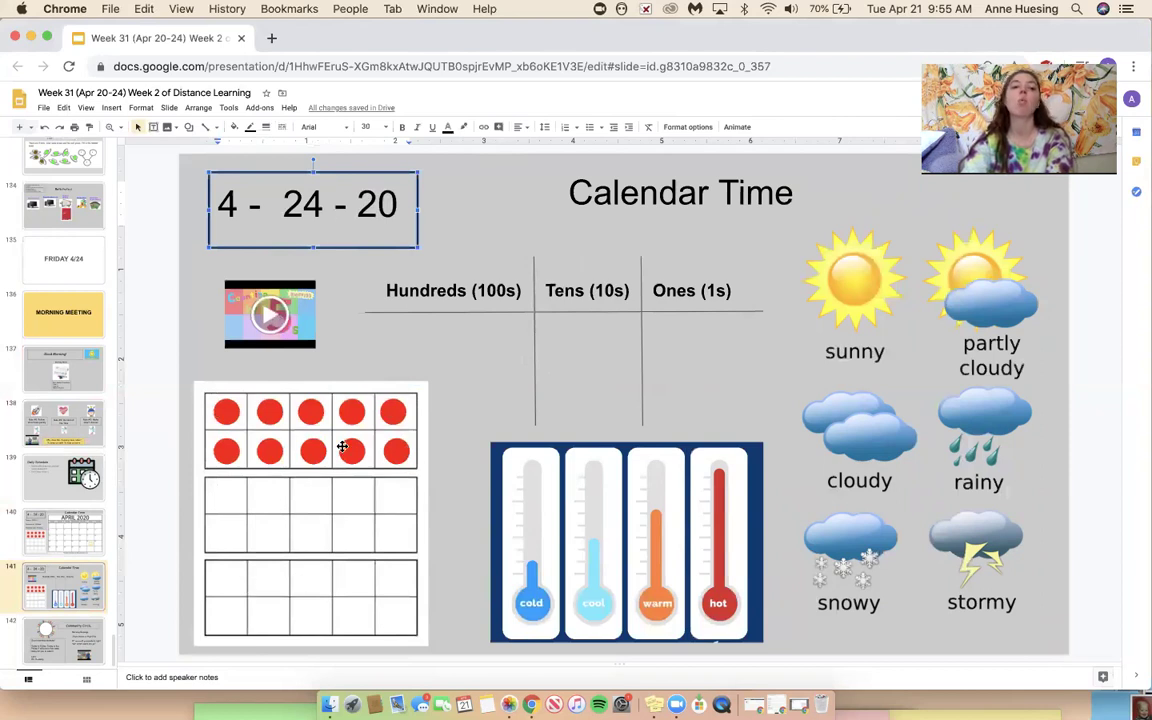
Step: Type 1 in the Tens box and add a new text box with 0 under Ones
left_click(584, 358)
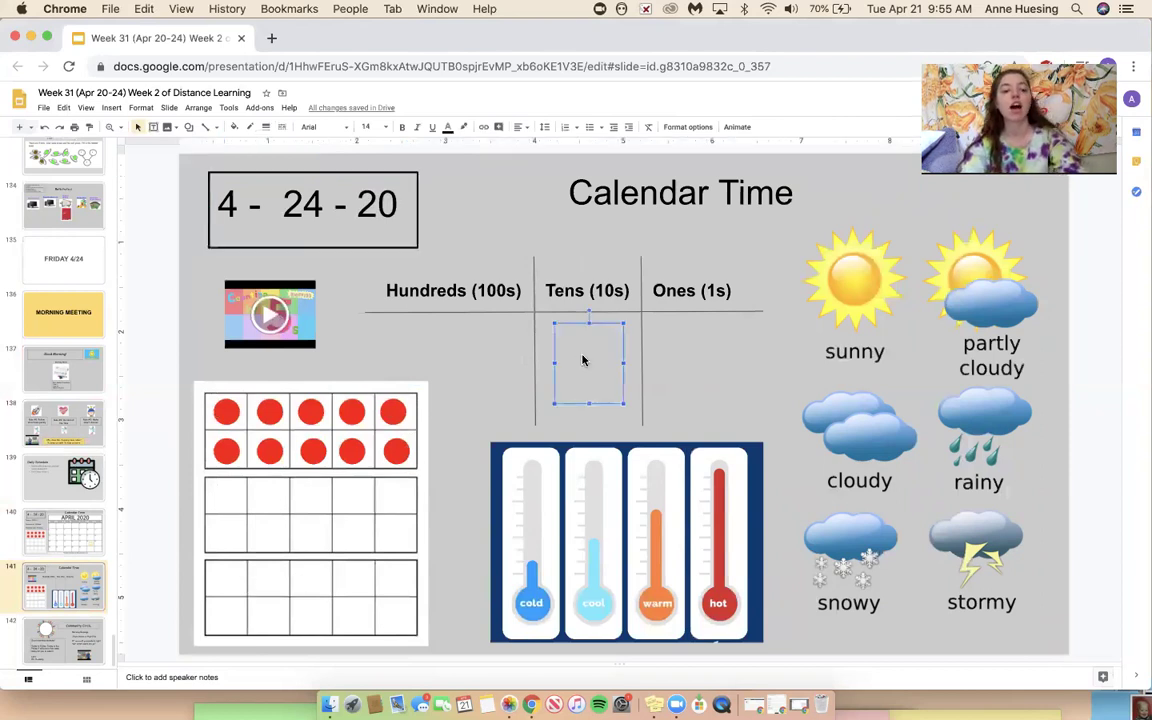
type("1")
left_click(628, 410)
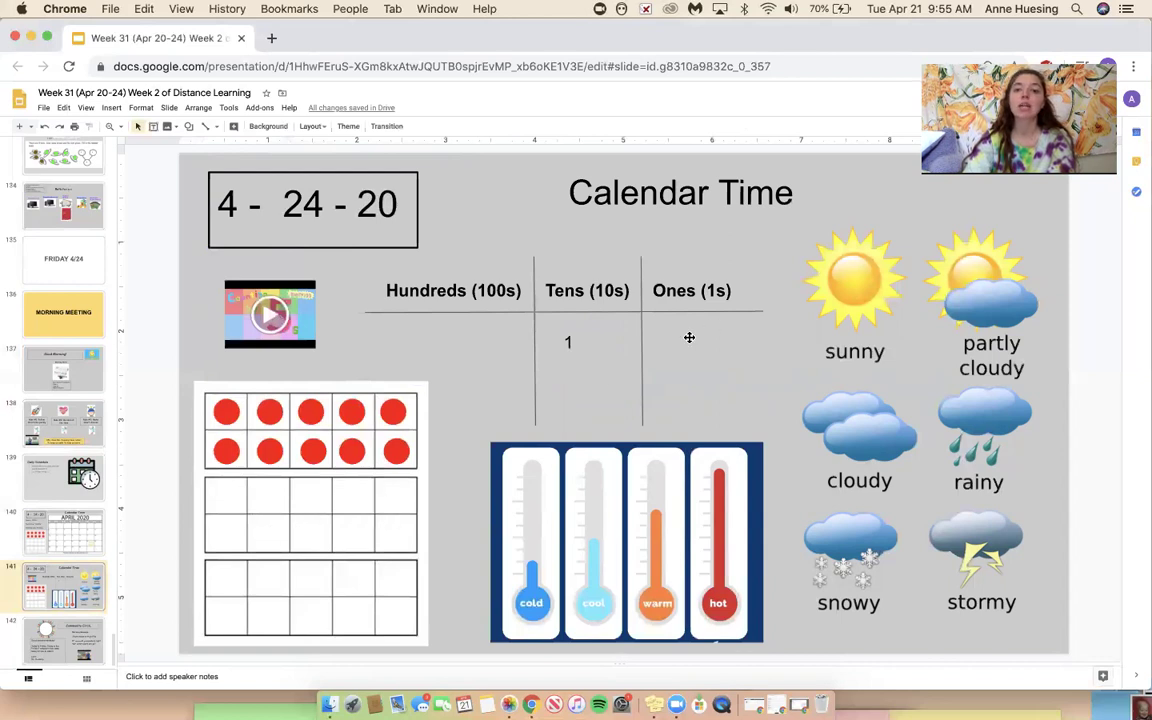
left_click_drag(663, 328, 733, 410)
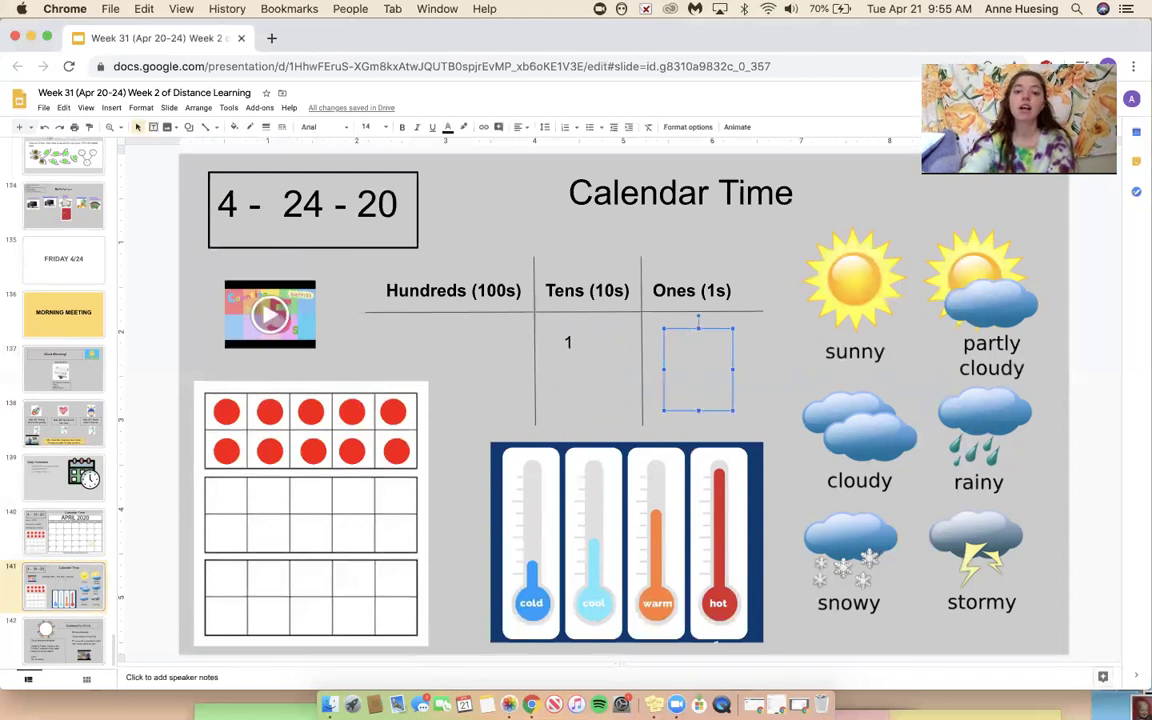
type("0")
left_click(753, 427)
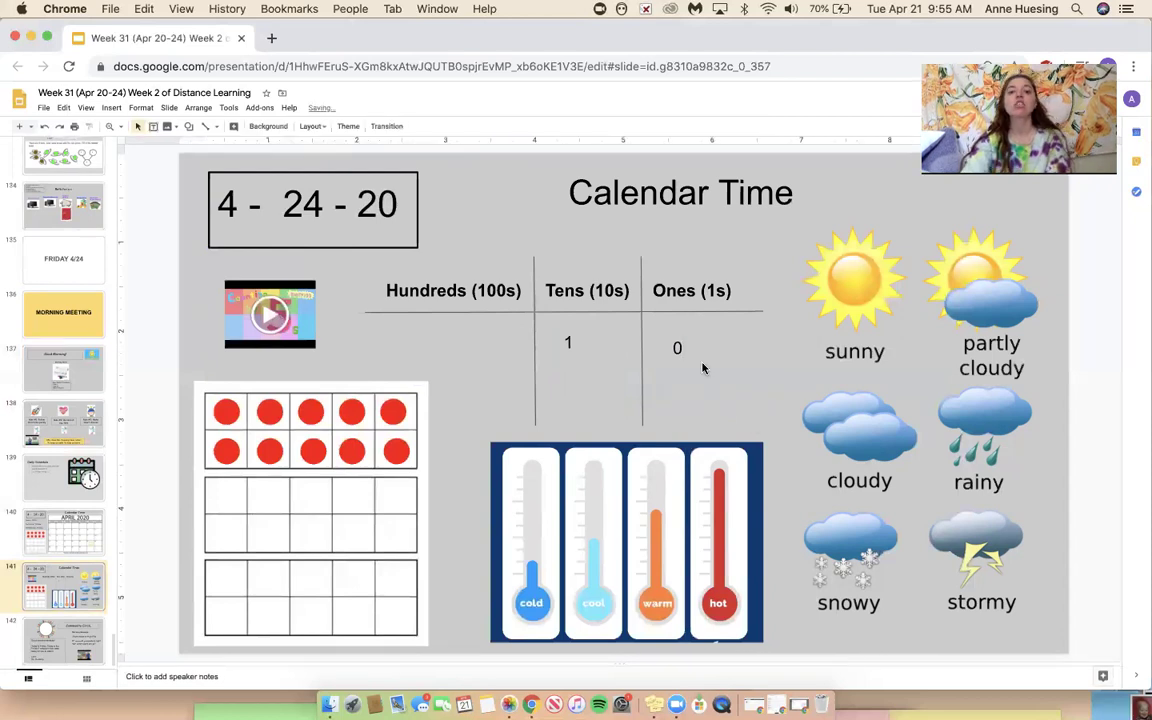
Step: Nudge the 1 so it lines up with the 0 in the place-value chart
left_click(570, 346)
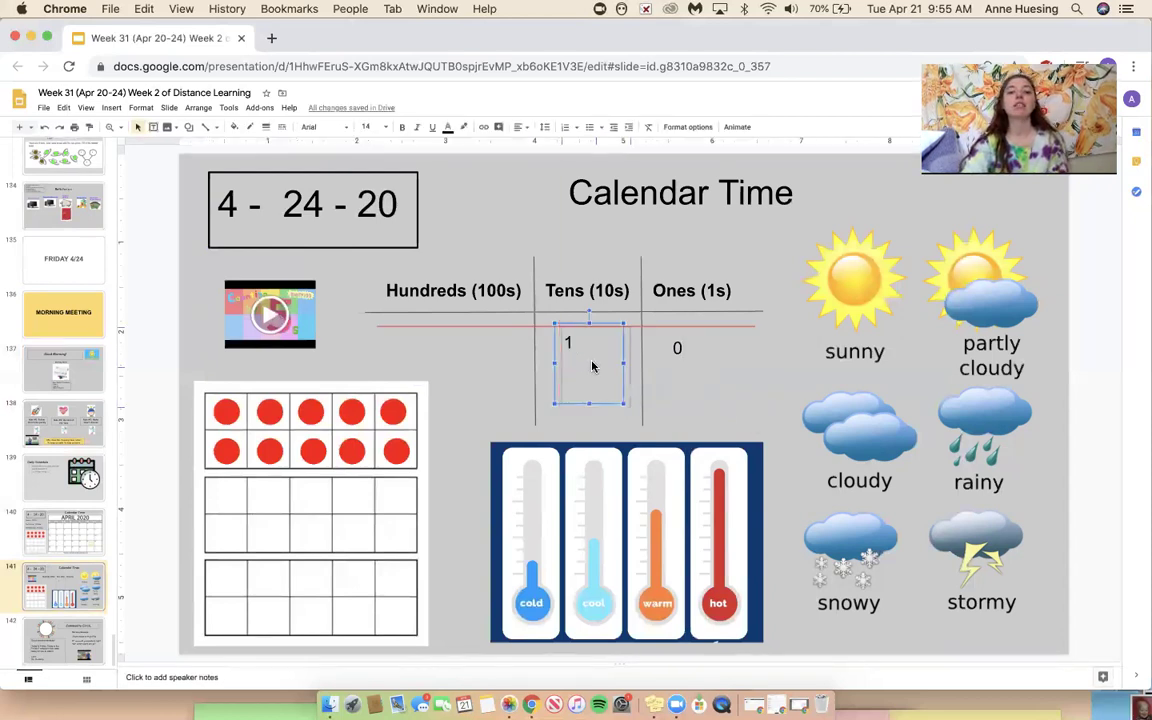
left_click_drag(594, 373, 604, 382)
left_click(730, 386)
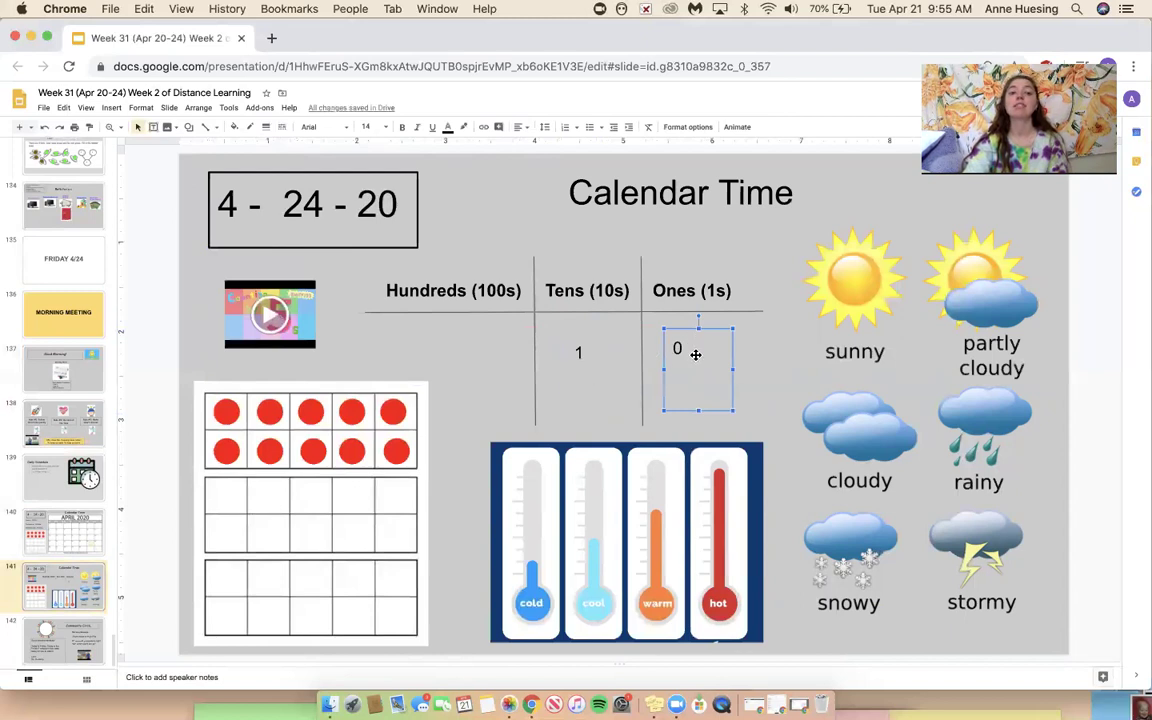
left_click(645, 383)
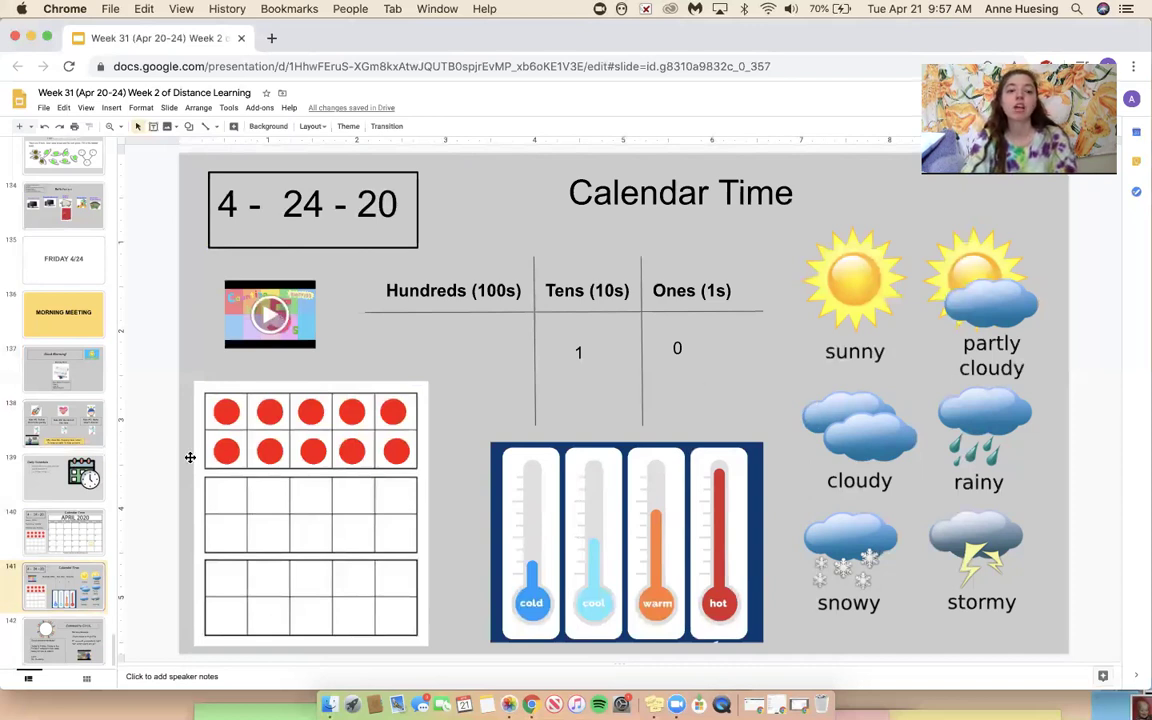
Step: Switch to the Community Circle slide (142) in the filmstrip
left_click(60, 580)
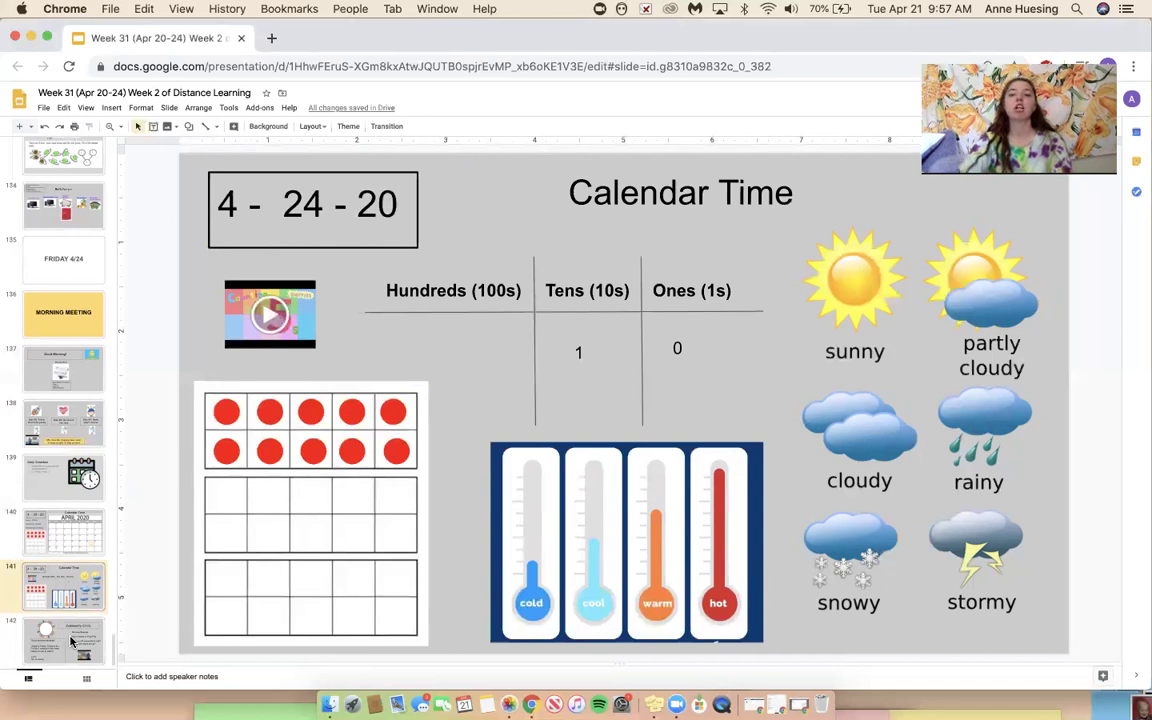